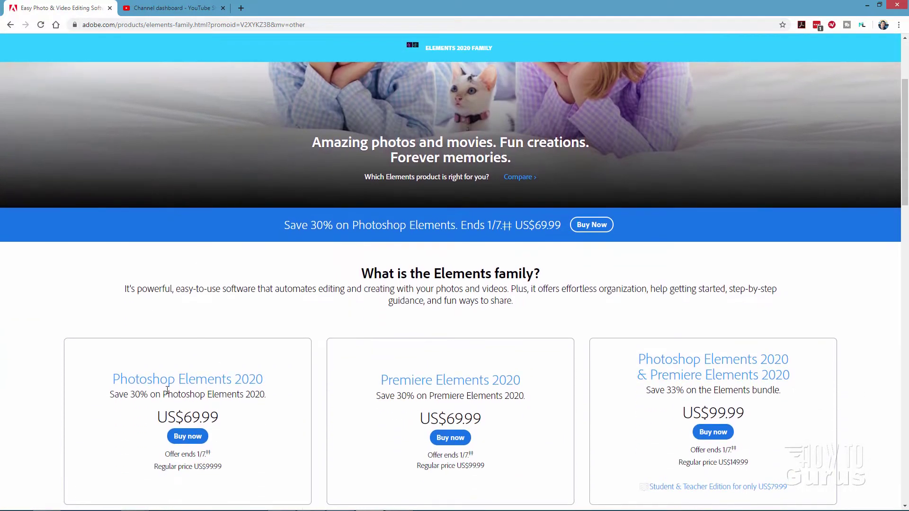
{"action": "scroll", "coordinate": [319, 309], "scroll_direction": "down", "scroll_amount": 1}
Step: Open the Photoshop Elements 2020 product page from its card title
{"action": "left_click", "coordinate": [206, 293]}
{"action": "scroll", "coordinate": [211, 287], "scroll_direction": "down", "scroll_amount": 2}
{"action": "scroll", "coordinate": [348, 322], "scroll_direction": "down", "scroll_amount": 2}
{"action": "scroll", "coordinate": [227, 305], "scroll_direction": "down", "scroll_amount": 2}
{"action": "scroll", "coordinate": [436, 273], "scroll_direction": "down", "scroll_amount": 2}
{"action": "scroll", "coordinate": [445, 272], "scroll_direction": "down", "scroll_amount": 2}
{"action": "scroll", "coordinate": [439, 270], "scroll_direction": "down", "scroll_amount": 2}
{"action": "scroll", "coordinate": [433, 269], "scroll_direction": "down", "scroll_amount": 2}
{"action": "scroll", "coordinate": [427, 268], "scroll_direction": "down", "scroll_amount": 1}
{"action": "scroll", "coordinate": [426, 267], "scroll_direction": "down", "scroll_amount": 3}
{"action": "scroll", "coordinate": [427, 267], "scroll_direction": "down", "scroll_amount": 3}
{"action": "scroll", "coordinate": [426, 268], "scroll_direction": "down", "scroll_amount": 3}
{"action": "scroll", "coordinate": [427, 268], "scroll_direction": "down", "scroll_amount": 2}
{"action": "scroll", "coordinate": [427, 267], "scroll_direction": "down", "scroll_amount": 3}
{"action": "scroll", "coordinate": [427, 268], "scroll_direction": "down", "scroll_amount": 2}
{"action": "scroll", "coordinate": [427, 268], "scroll_direction": "down", "scroll_amount": 2}
{"action": "scroll", "coordinate": [427, 267], "scroll_direction": "down", "scroll_amount": 2}
{"action": "scroll", "coordinate": [427, 268], "scroll_direction": "down", "scroll_amount": 3}
{"action": "scroll", "coordinate": [427, 268], "scroll_direction": "down", "scroll_amount": 3}
{"action": "scroll", "coordinate": [427, 267], "scroll_direction": "down", "scroll_amount": 3}
{"action": "scroll", "coordinate": [427, 268], "scroll_direction": "down", "scroll_amount": 2}
{"action": "scroll", "coordinate": [427, 268], "scroll_direction": "down", "scroll_amount": 3}
{"action": "scroll", "coordinate": [426, 268], "scroll_direction": "down", "scroll_amount": 3}
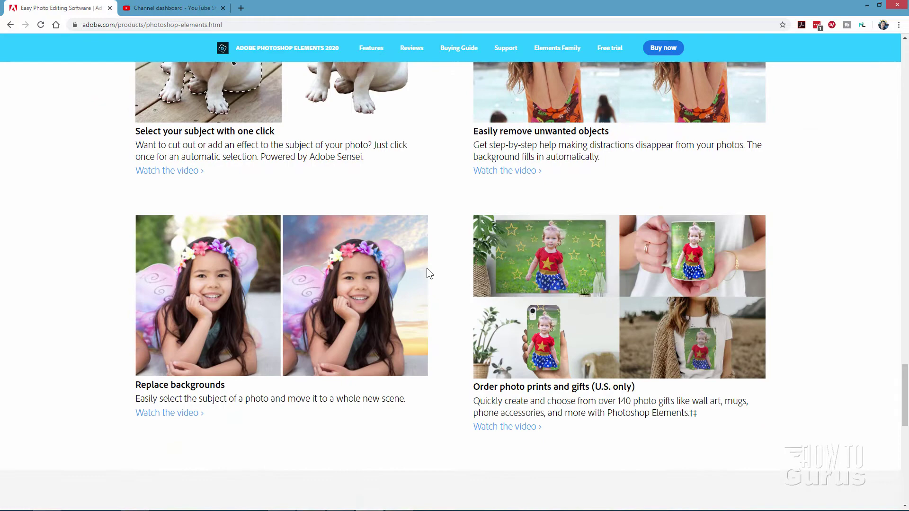
{"action": "scroll", "coordinate": [426, 267], "scroll_direction": "down", "scroll_amount": 3}
{"action": "scroll", "coordinate": [427, 268], "scroll_direction": "down", "scroll_amount": 2}
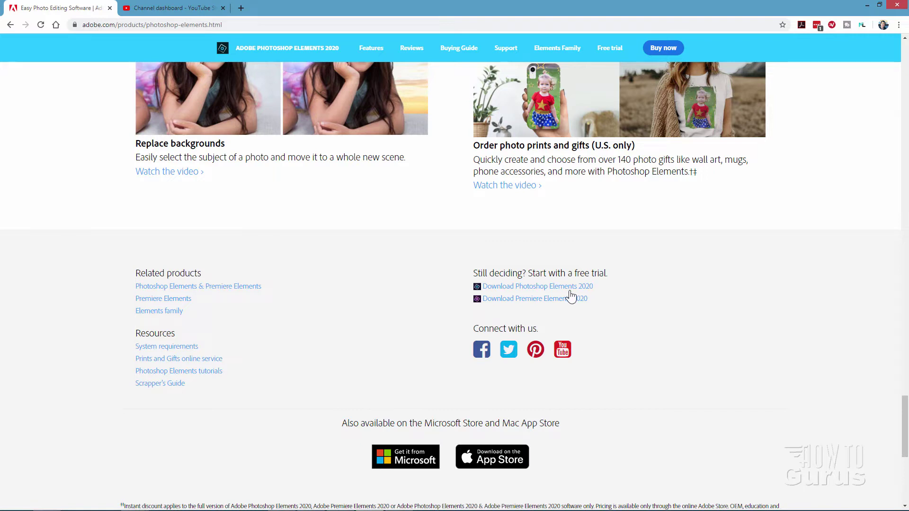
Step: Return to the Adobe home page by trimming the address down to adobe.com
{"action": "left_click", "coordinate": [13, 26]}
{"action": "left_click", "coordinate": [13, 25]}
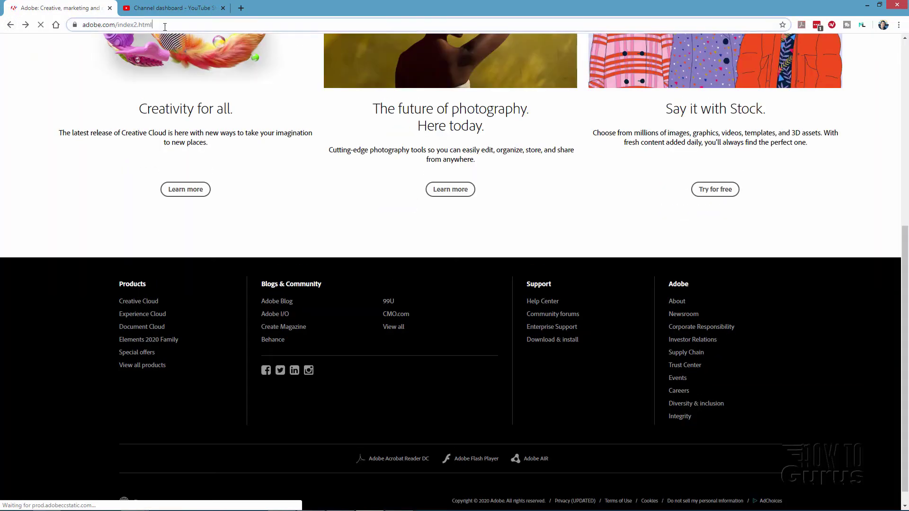
{"action": "left_click", "coordinate": [108, 25]}
{"action": "left_click", "coordinate": [166, 24]}
{"action": "key", "text": "BackSpace"}
{"action": "key", "text": "BackSpace"}
{"action": "key", "text": "BackSpace"}
{"action": "key", "text": "BackSpace"}
{"action": "key", "text": "BackSpace"}
{"action": "key", "text": "BackSpace"}
{"action": "key", "text": "Return"}
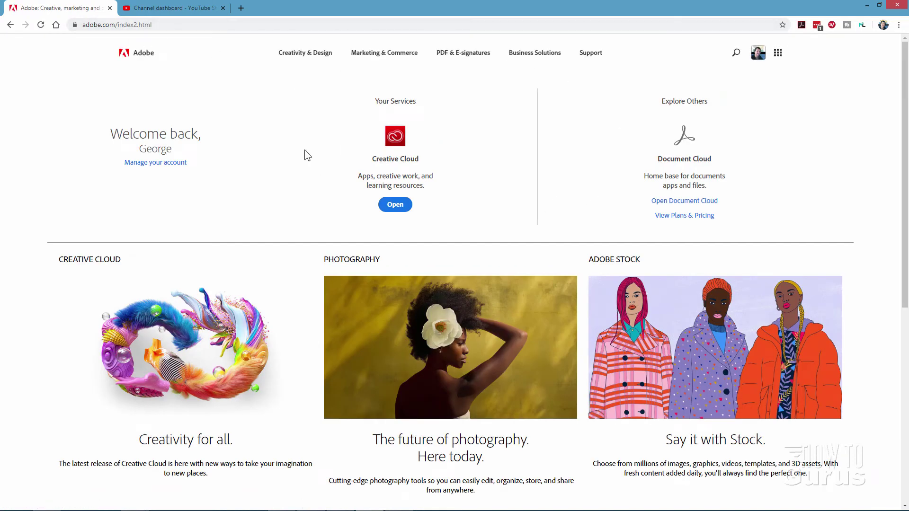
{"action": "scroll", "coordinate": [302, 145], "scroll_direction": "down", "scroll_amount": 3}
{"action": "scroll", "coordinate": [301, 145], "scroll_direction": "down", "scroll_amount": 5}
Step: Open the Elements 2020 Family page and reach its pricing cards
{"action": "left_click", "coordinate": [159, 324]}
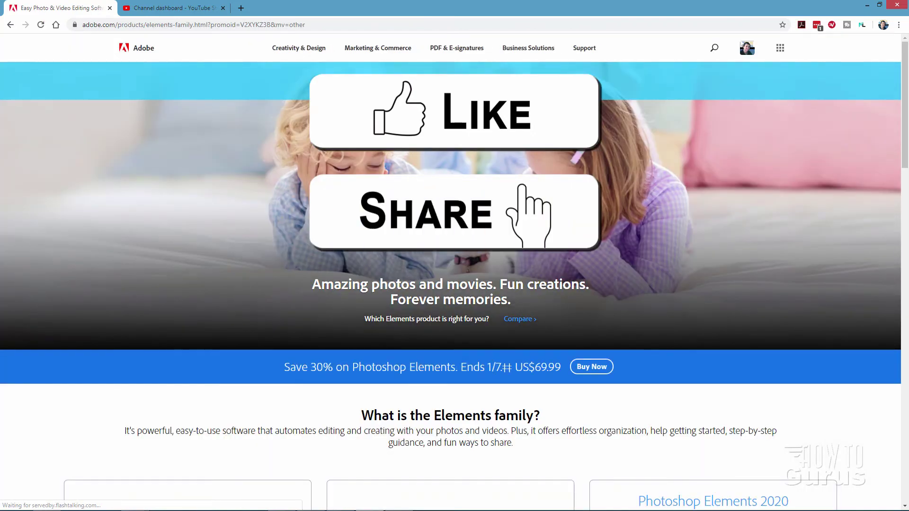
{"action": "scroll", "coordinate": [316, 254], "scroll_direction": "down", "scroll_amount": 2}
{"action": "scroll", "coordinate": [315, 254], "scroll_direction": "down", "scroll_amount": 2}
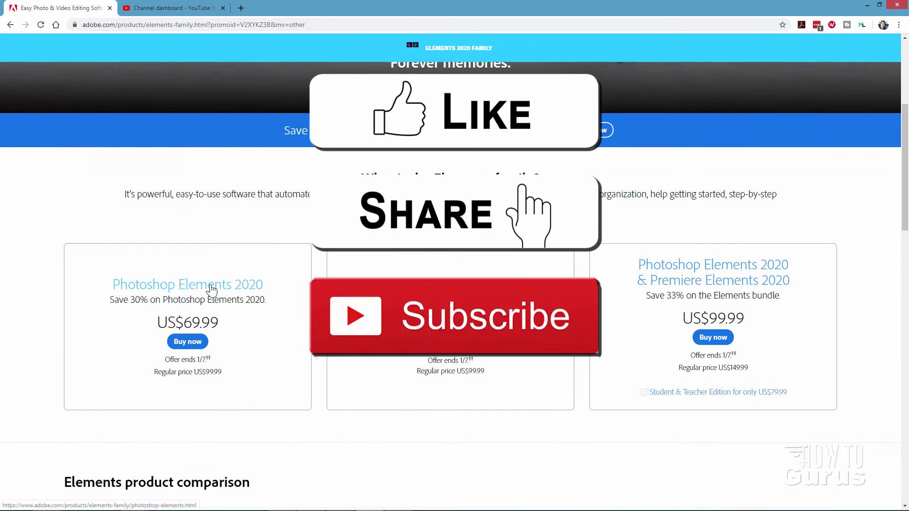
Step: Reopen the Photoshop Elements 2020 page and reach the free-trial download links
{"action": "left_click", "coordinate": [212, 288]}
{"action": "scroll", "coordinate": [295, 287], "scroll_direction": "down", "scroll_amount": 5}
{"action": "scroll", "coordinate": [294, 288], "scroll_direction": "down", "scroll_amount": 5}
{"action": "scroll", "coordinate": [295, 287], "scroll_direction": "down", "scroll_amount": 5}
{"action": "scroll", "coordinate": [295, 288], "scroll_direction": "down", "scroll_amount": 5}
{"action": "scroll", "coordinate": [295, 287], "scroll_direction": "down", "scroll_amount": 5}
{"action": "scroll", "coordinate": [295, 287], "scroll_direction": "down", "scroll_amount": 5}
{"action": "scroll", "coordinate": [295, 288], "scroll_direction": "down", "scroll_amount": 5}
{"action": "scroll", "coordinate": [295, 287], "scroll_direction": "down", "scroll_amount": 5}
{"action": "scroll", "coordinate": [294, 287], "scroll_direction": "down", "scroll_amount": 8}
{"action": "scroll", "coordinate": [295, 288], "scroll_direction": "down", "scroll_amount": 5}
{"action": "scroll", "coordinate": [295, 288], "scroll_direction": "up", "scroll_amount": 4}
{"action": "scroll", "coordinate": [295, 288], "scroll_direction": "up", "scroll_amount": 1}
{"action": "scroll", "coordinate": [297, 293], "scroll_direction": "up", "scroll_amount": 1}
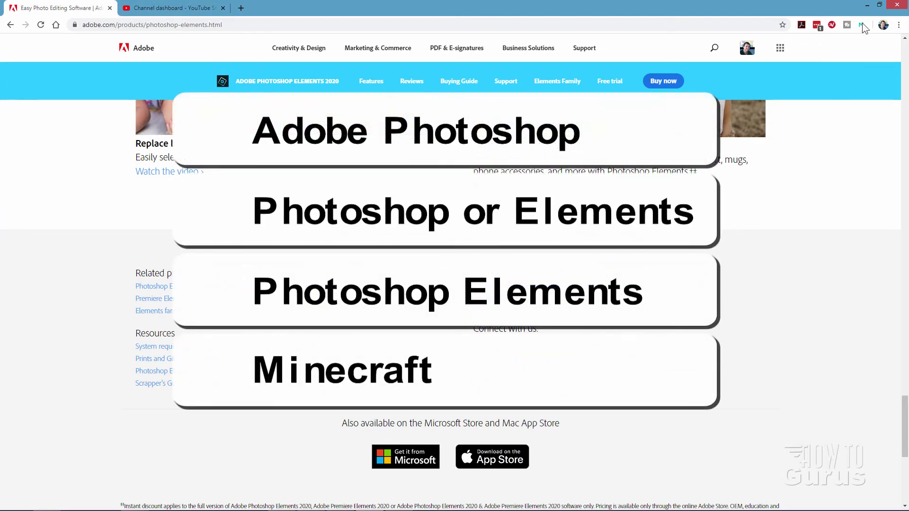